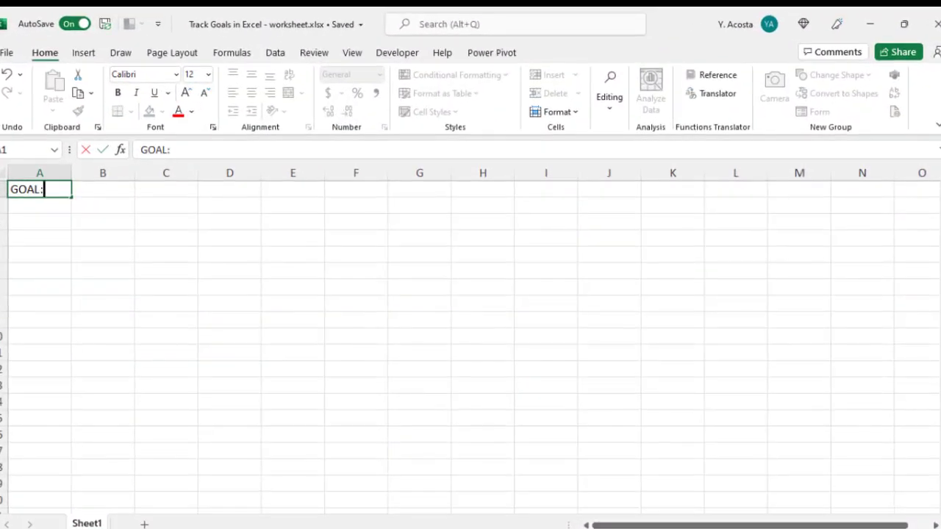
Enter 'Save $2,000 for emergencies' in B1 and the labels Savings Goal:, Actual Amount Saved:, Percent Completed: in A4:A6
key(Tab)
text(Save $2)
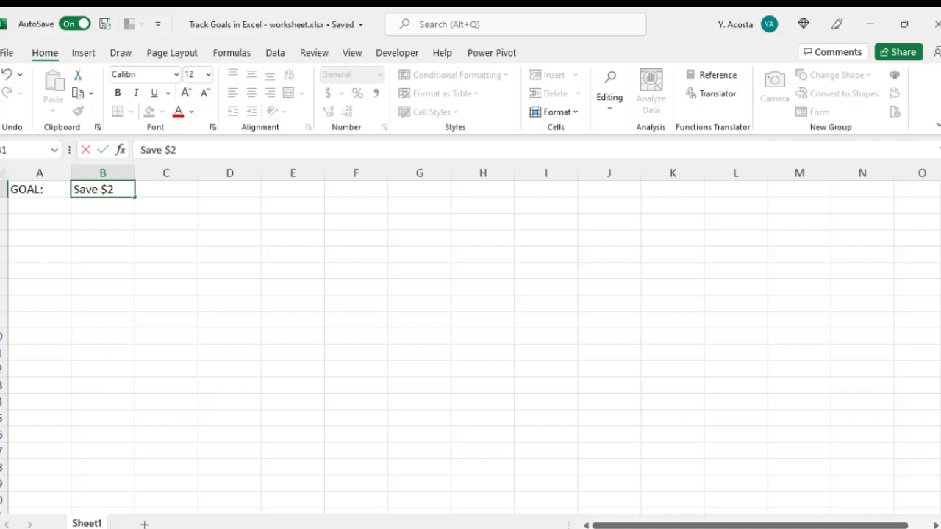
text(,000 for emergencies)
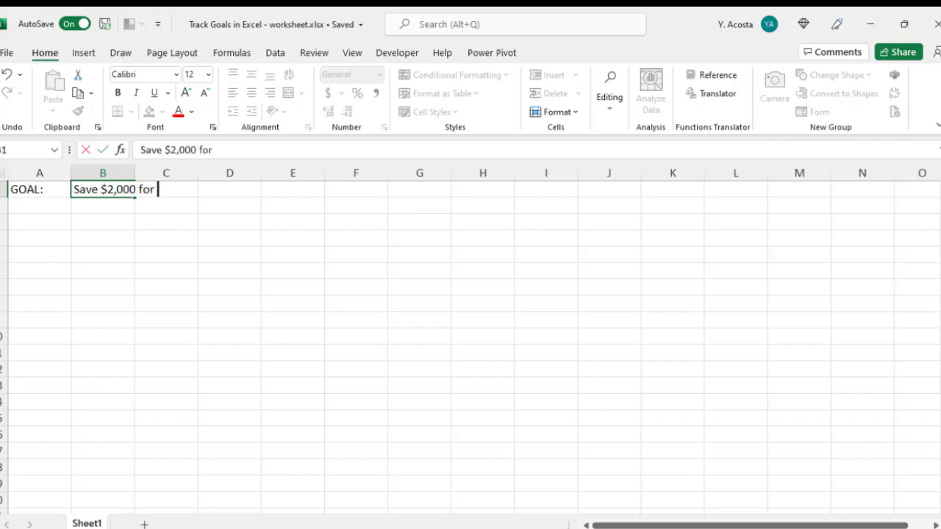
key(Return)
key(Return)
key(Return)
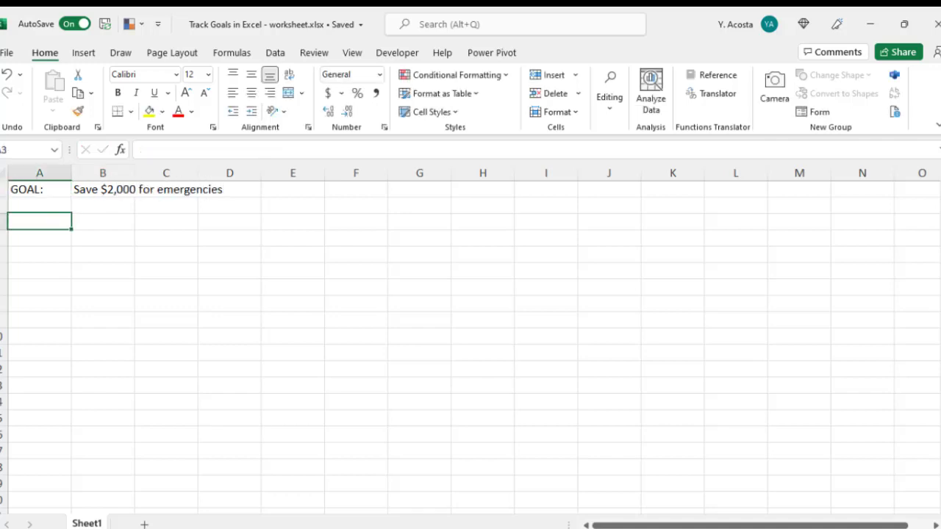
text(Savings)
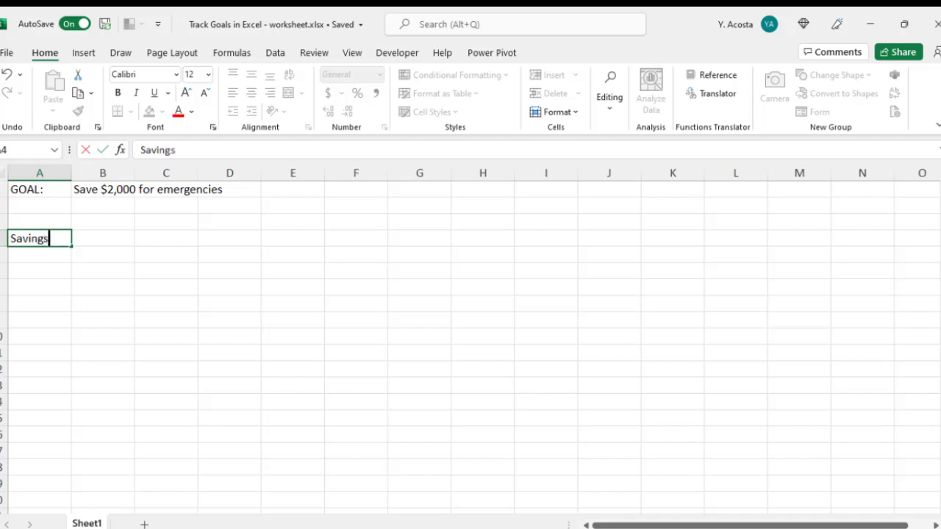
text( Goal:)
key(Return)
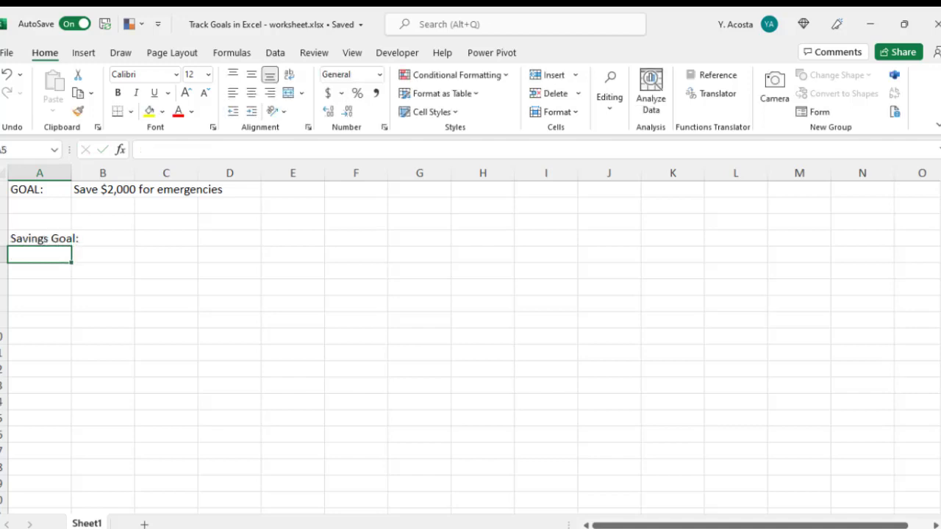
text(Actual Amount )
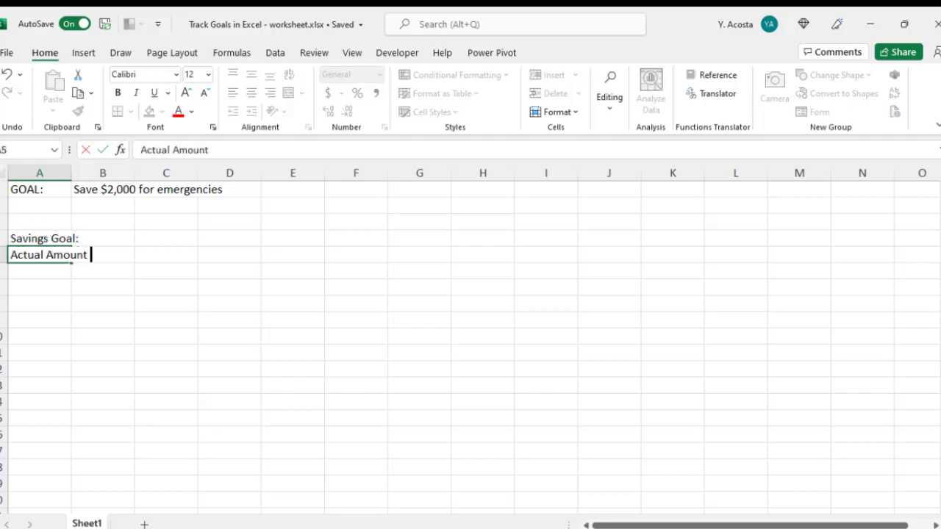
text(Saved:)
key(Return)
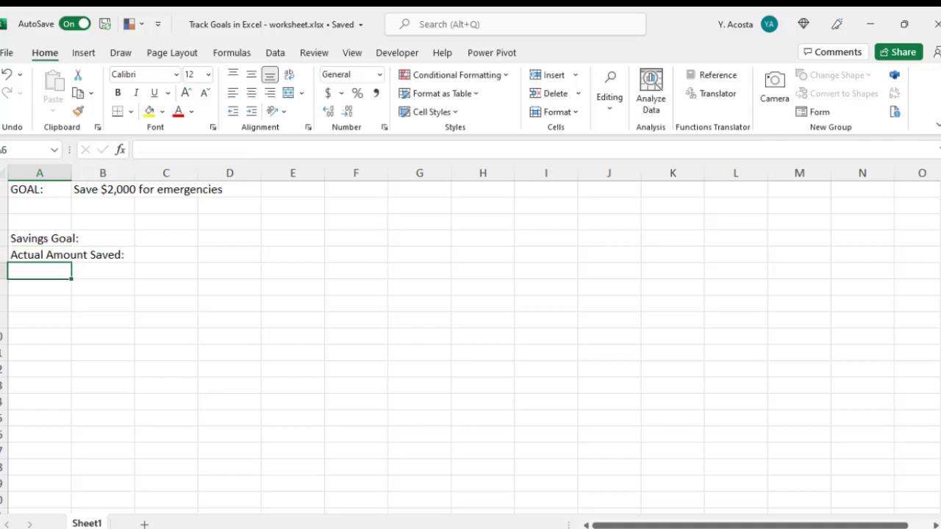
text(Percent C)
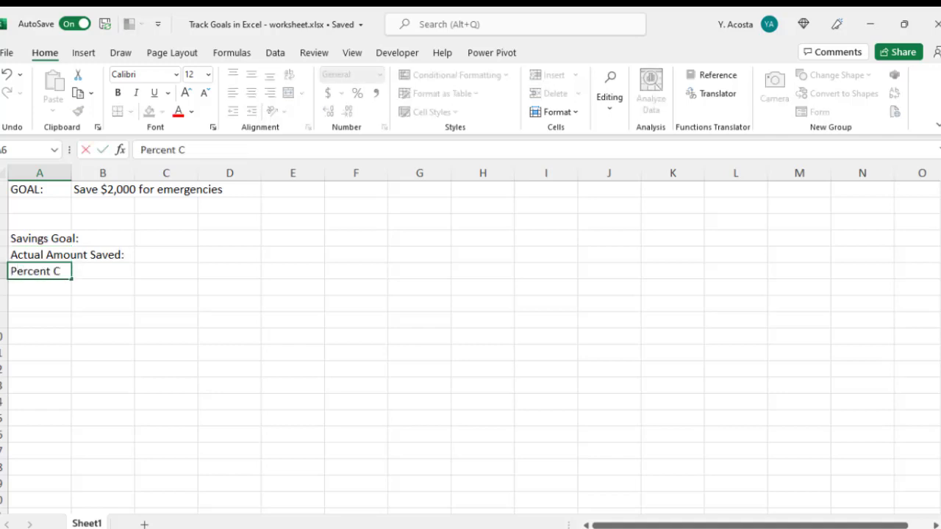
text(ompleted:)
key(Return)
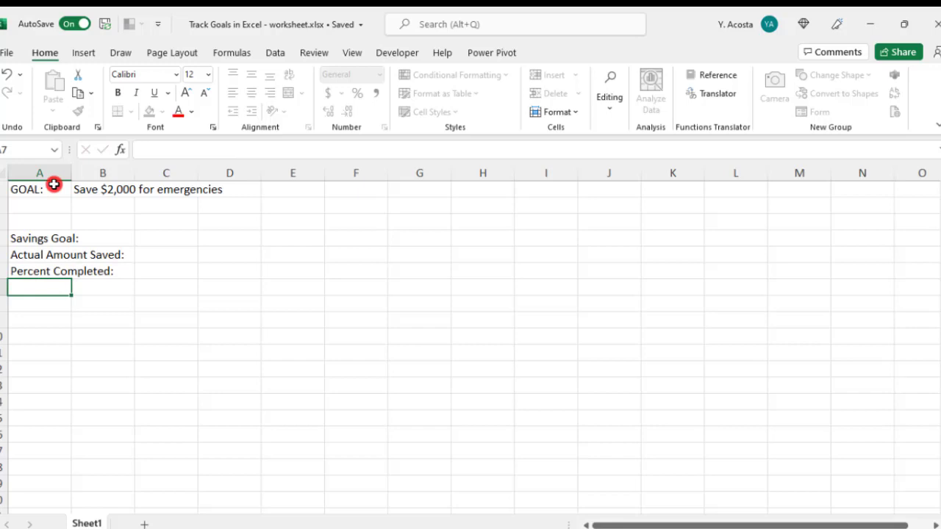
Make column A bold and AutoFit its width to the labels
click(67, 169)
key(ctrl+b)
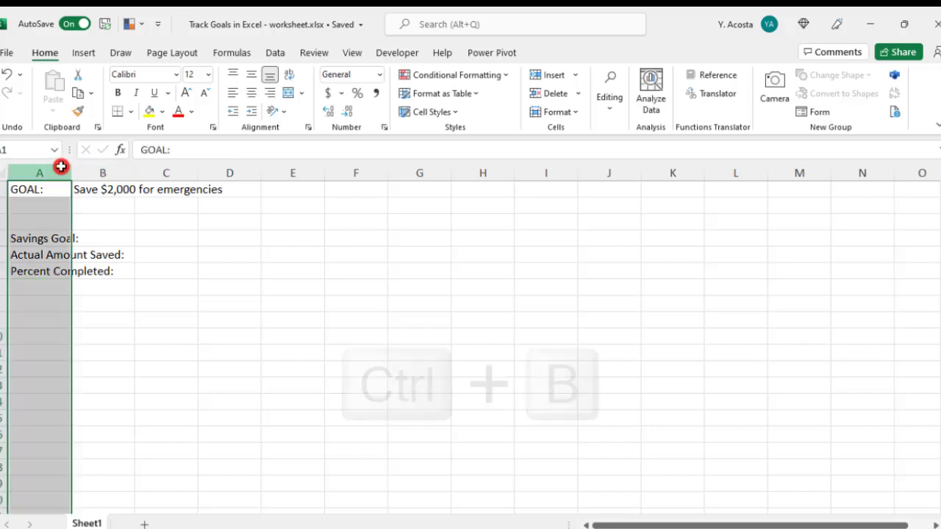
double_click(71, 174)
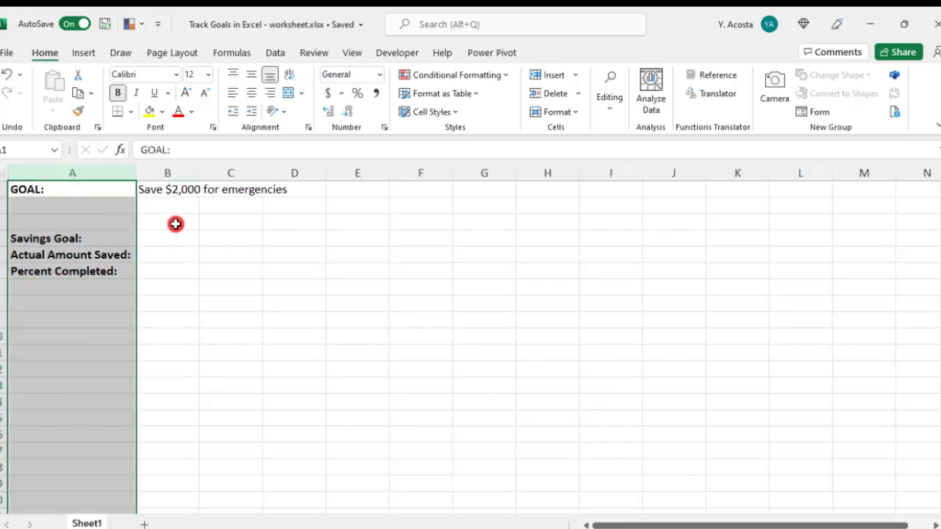
Fill January–December across B3:M3 and add a Totals heading in N3
click(174, 222)
text(January)
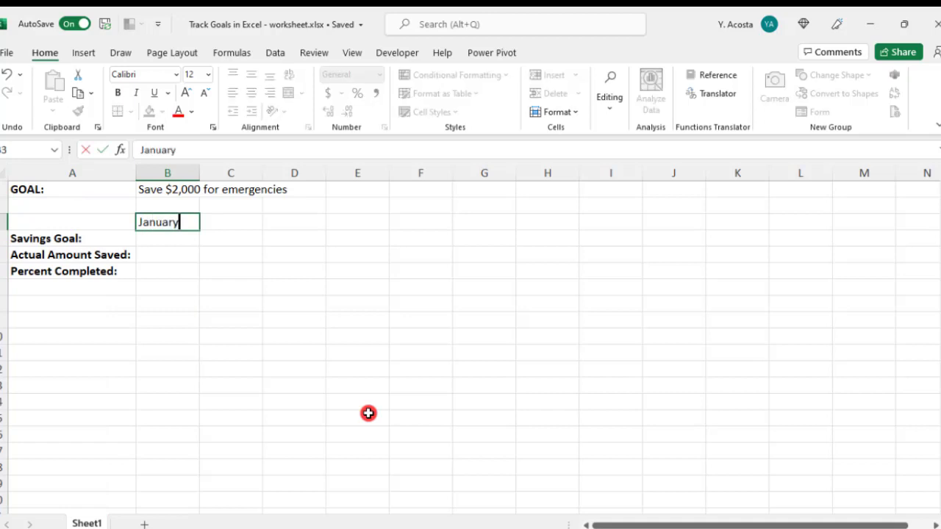
key(Tab)
click(167, 221)
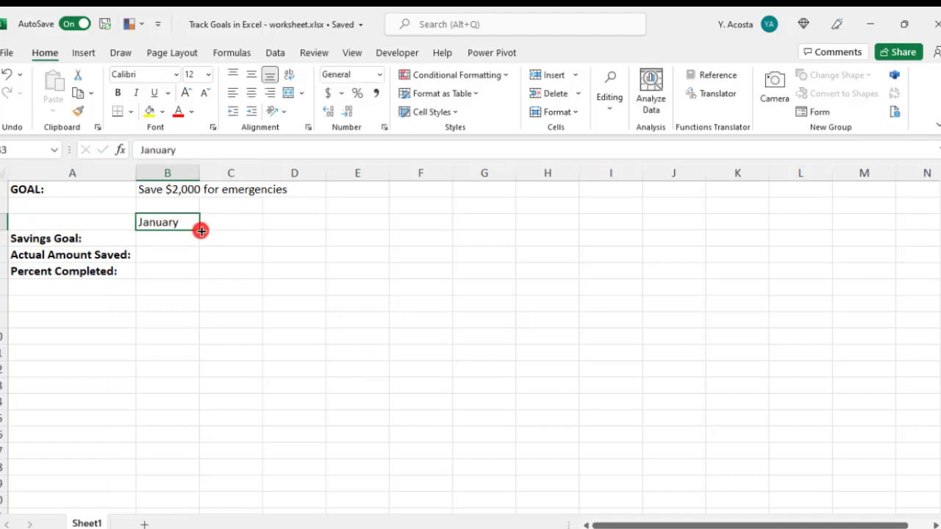
drag(199, 229, 881, 224)
click(904, 217)
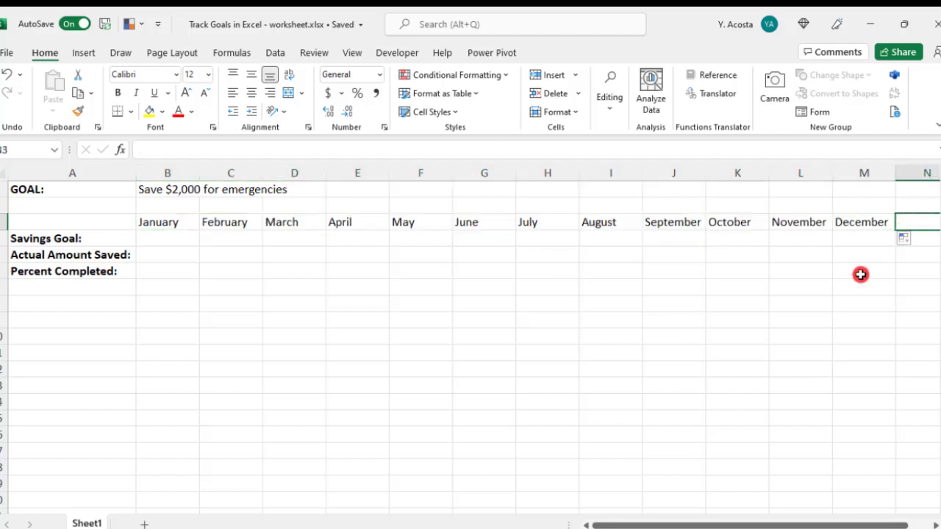
text(Totals)
key(Return)
scroll(470, 294, left, 2)
drag(170, 238, 911, 252)
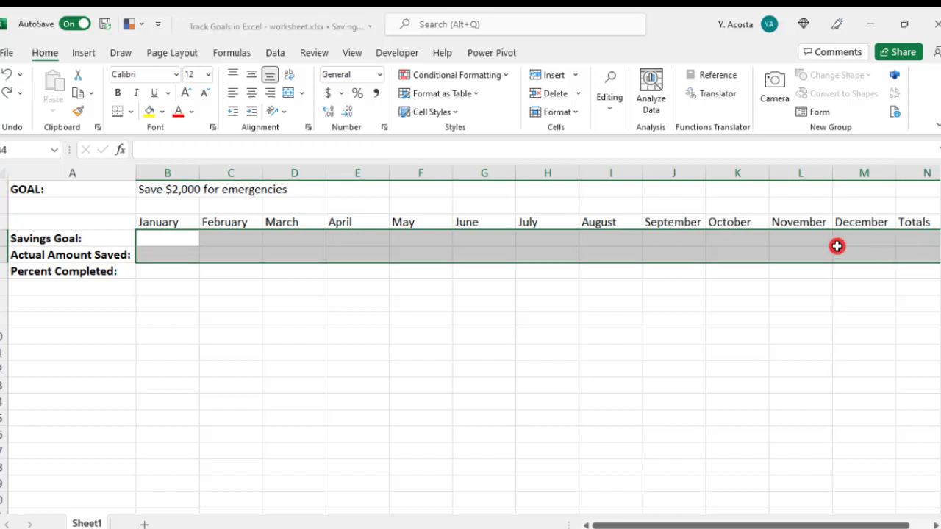
Apply Accounting format to the amount rows and enter January–May goals 100, 200, 200, 300, 200
click(328, 93)
click(154, 238)
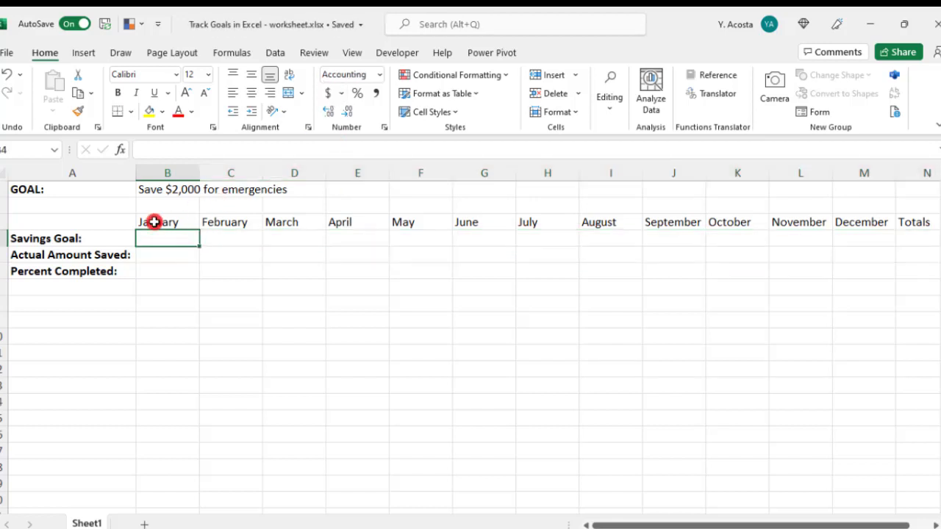
text(100)
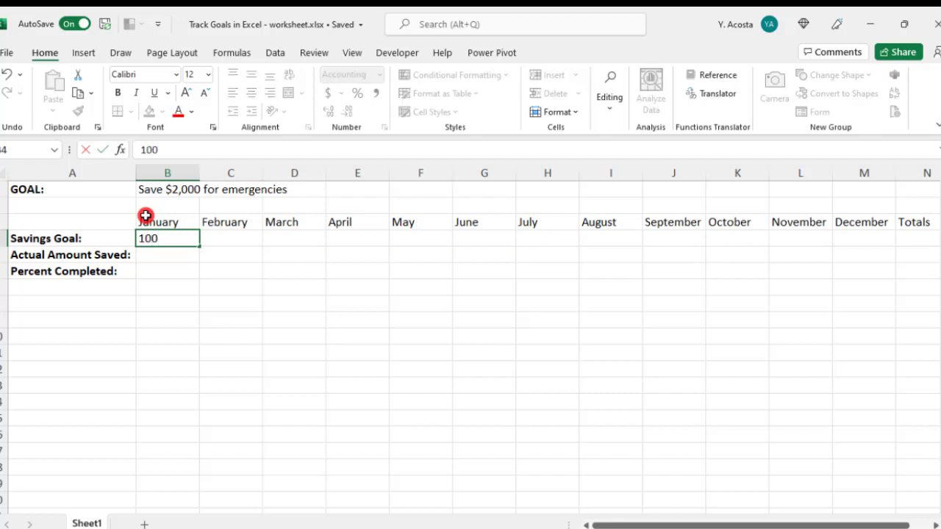
key(Tab)
text(200)
key(Tab)
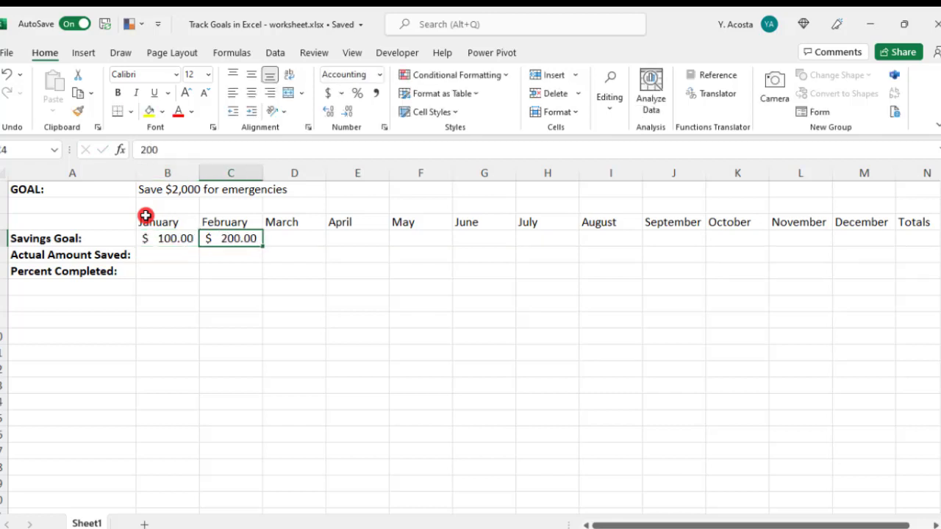
text(200)
key(Tab)
text(300)
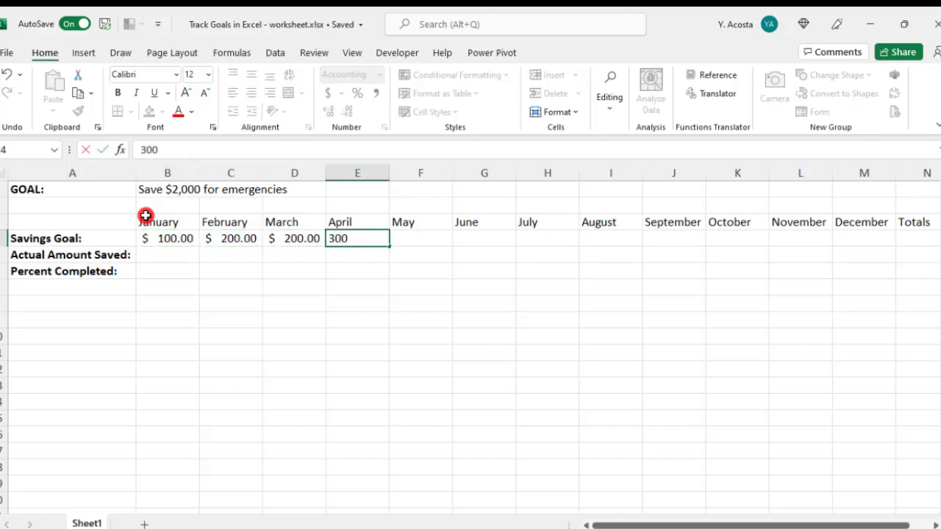
key(Tab)
text(200)
key(Tab)
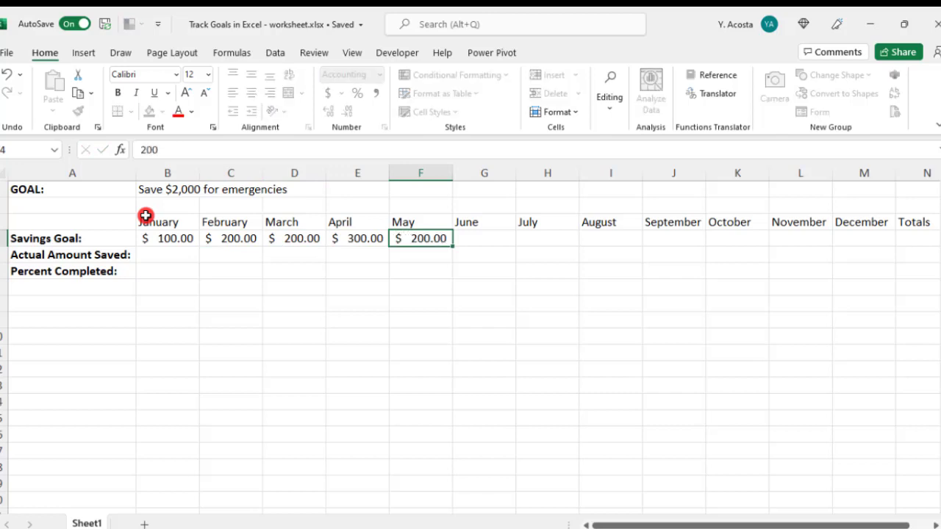
Enter June–November savings goals of 100, 100, 200, 200, 200 and 100
text(100)
key(Tab)
text(100)
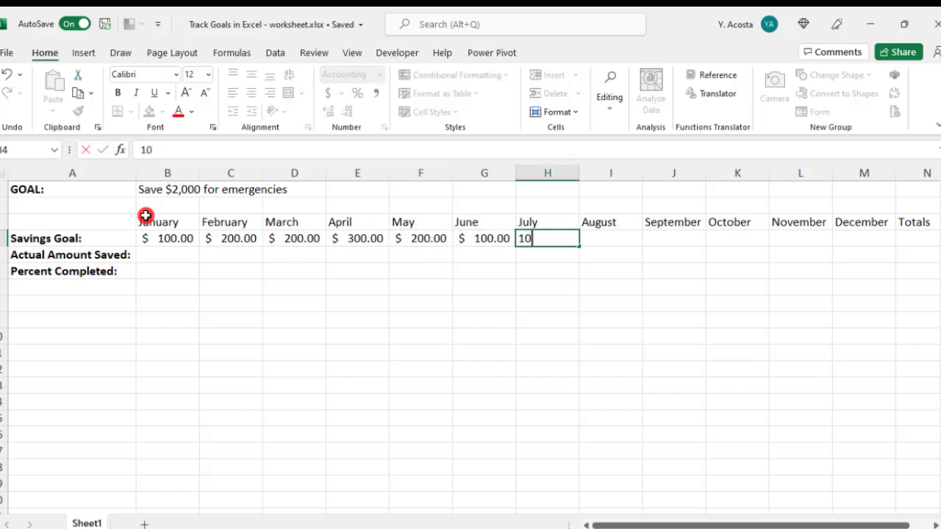
key(Tab)
text(200)
key(Tab)
text(200)
key(Tab)
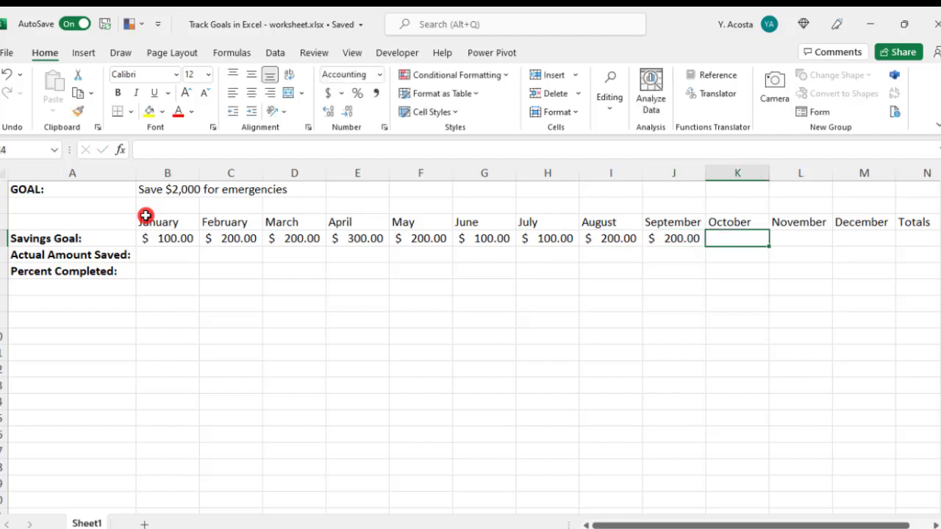
text(200)
key(Tab)
text(100)
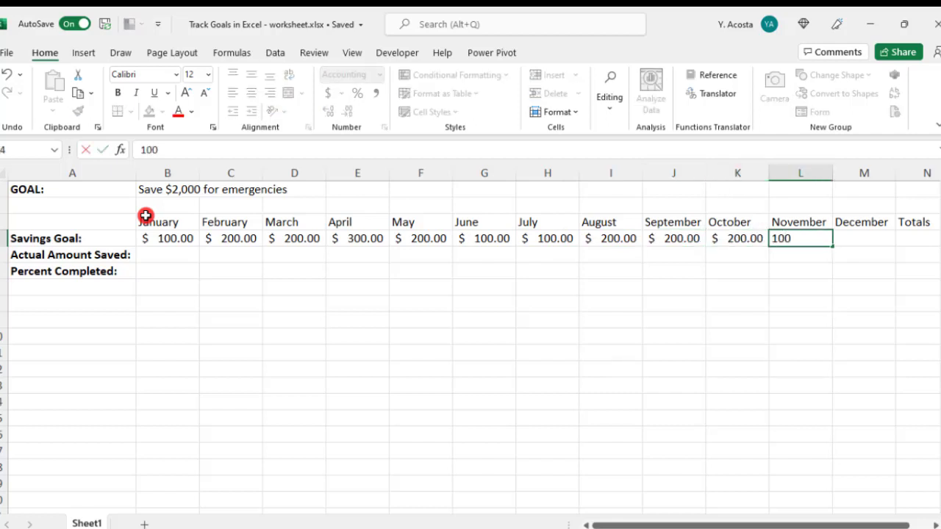
key(Tab)
Enter December's goal of 100 and AutoSum the goals in N4 to $2,000.00
text(100)
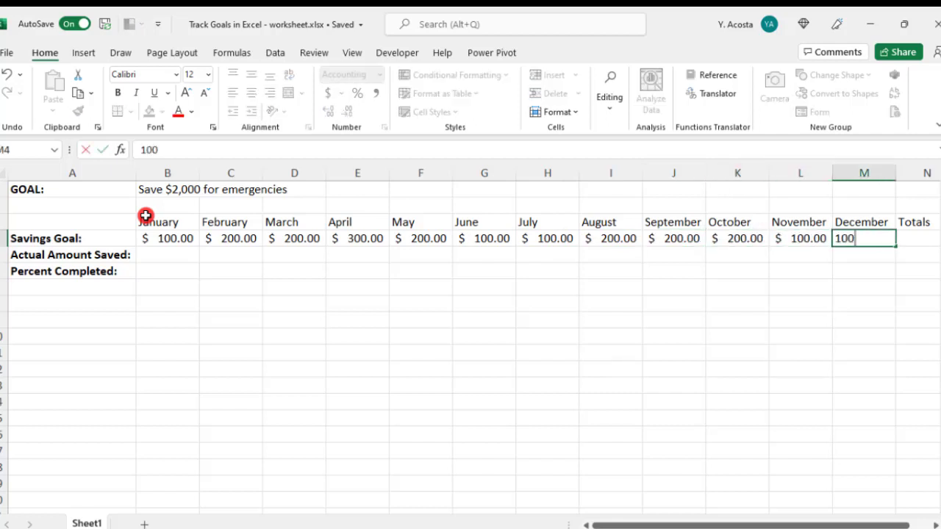
key(Tab)
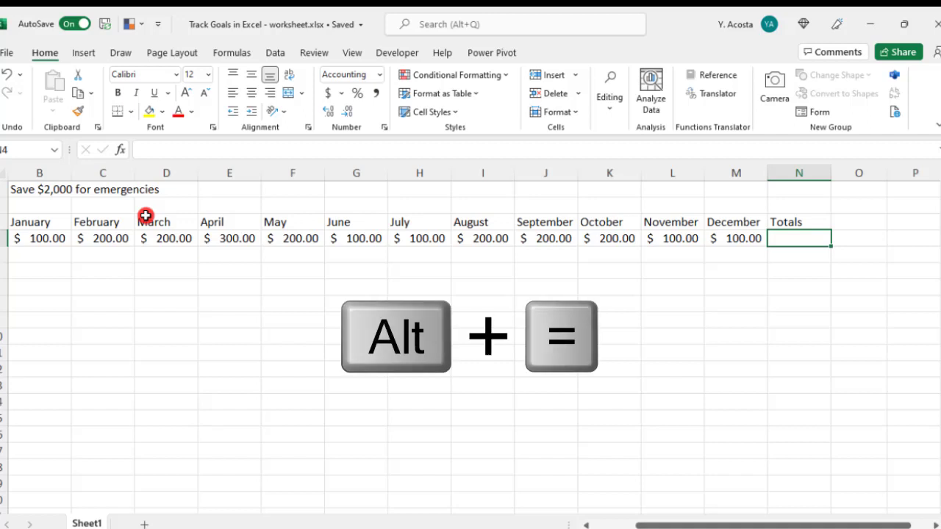
key(alt+equal)
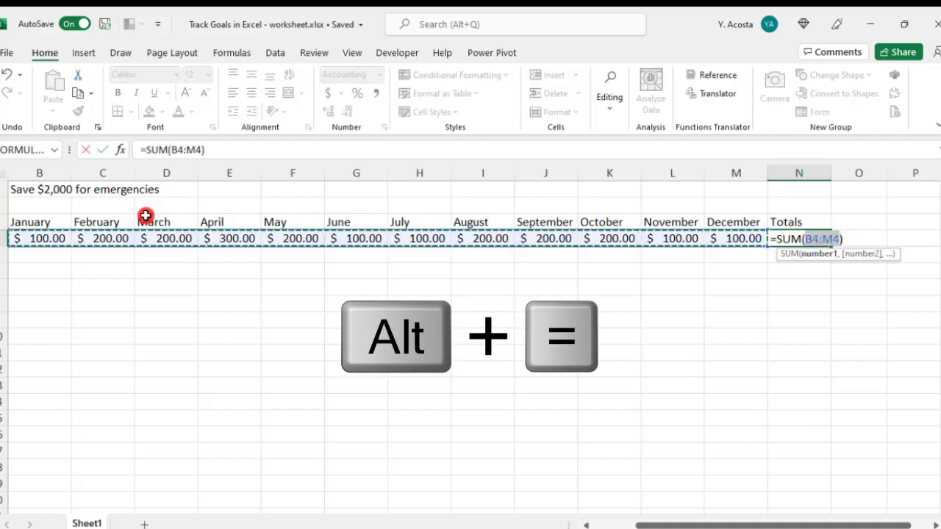
key(Return)
Copy the N4 sum formula into N5 for the Actual Amount Saved total
key(Up)
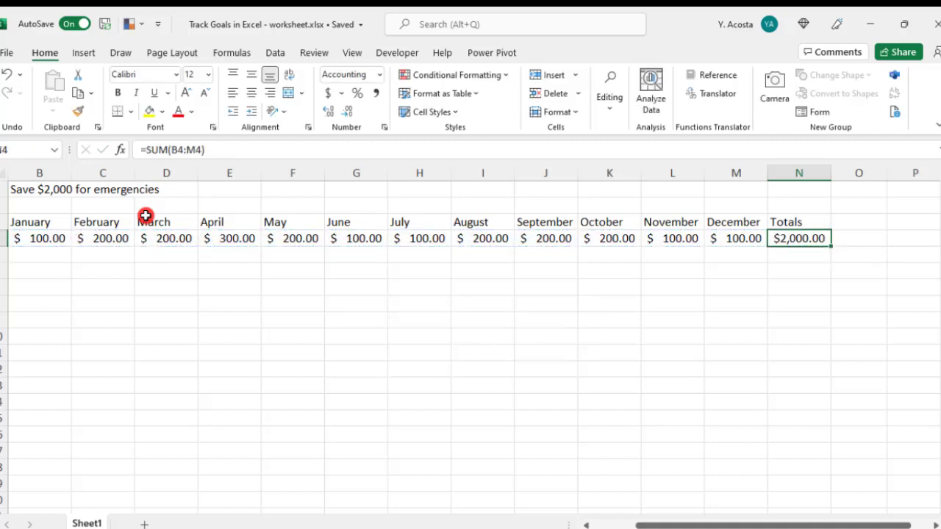
key(ctrl+c)
key(Down)
key(ctrl+v)
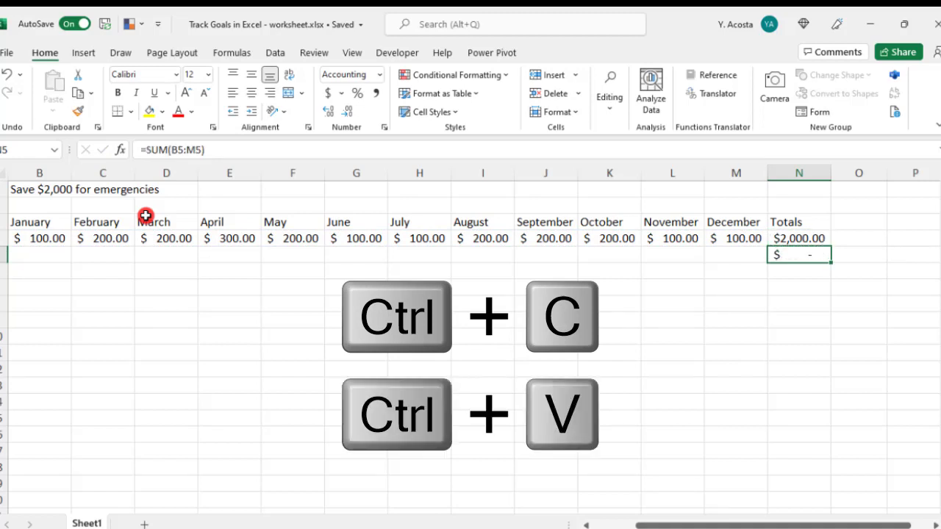
key(Return)
key(Up)
key(Left)
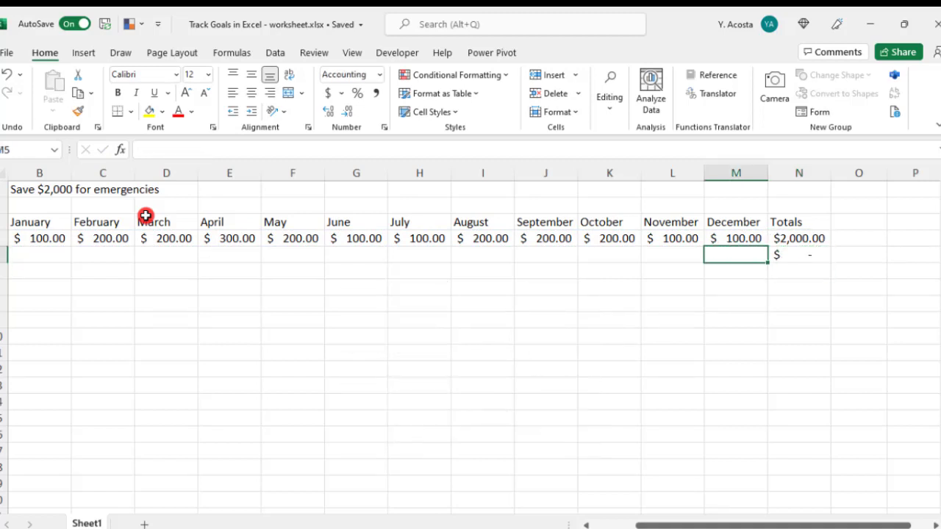
key(Home)
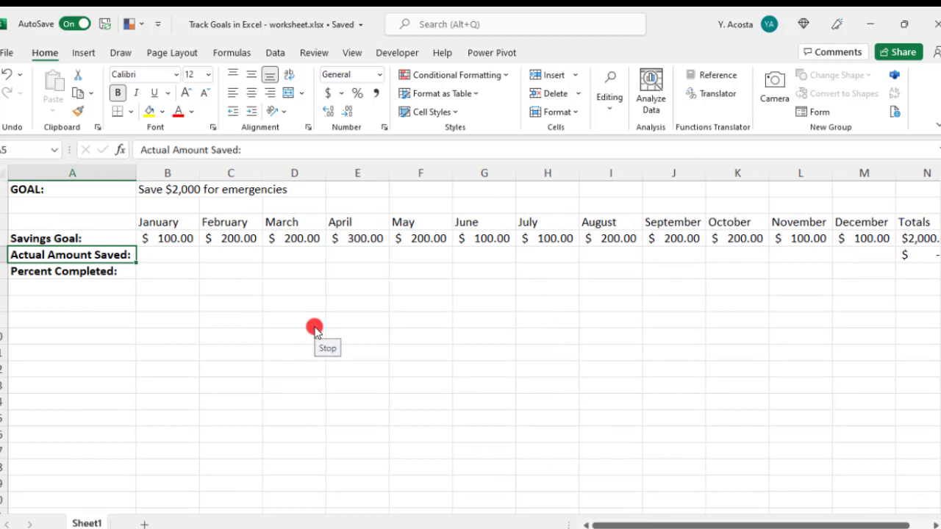
Enter =N5/N4 in B6 and format it as a percentage, showing 0%
click(164, 271)
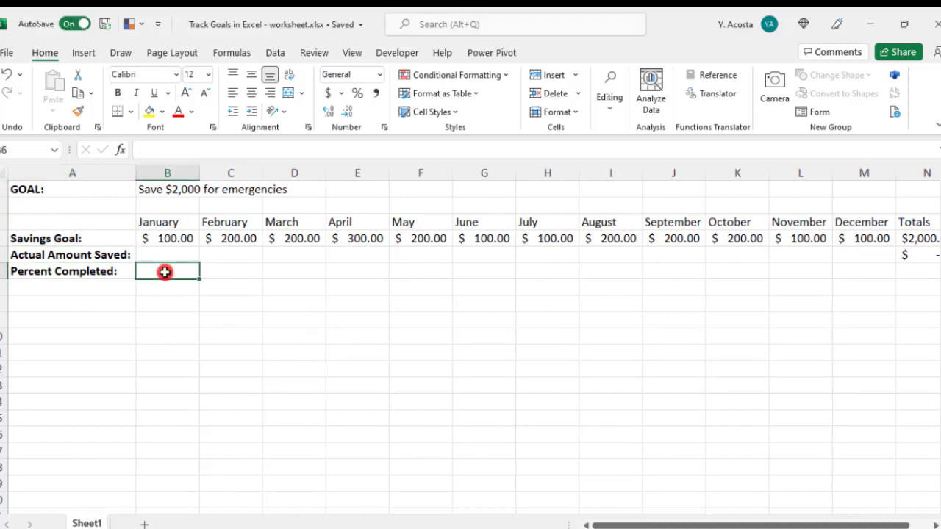
text(=)
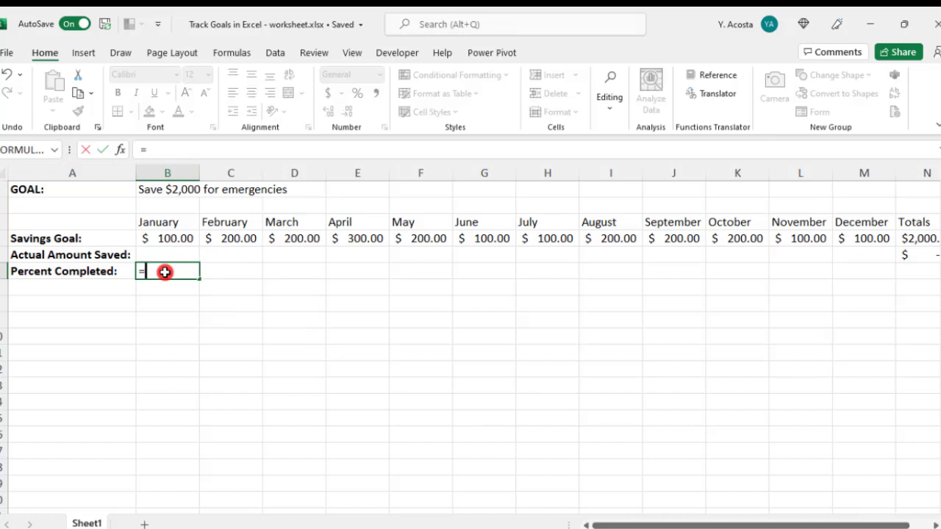
click(912, 254)
text(/)
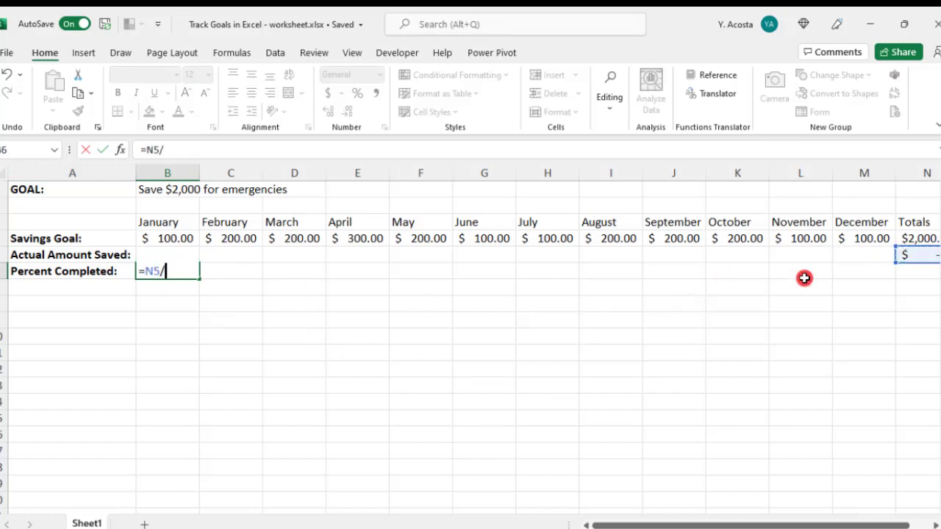
click(912, 233)
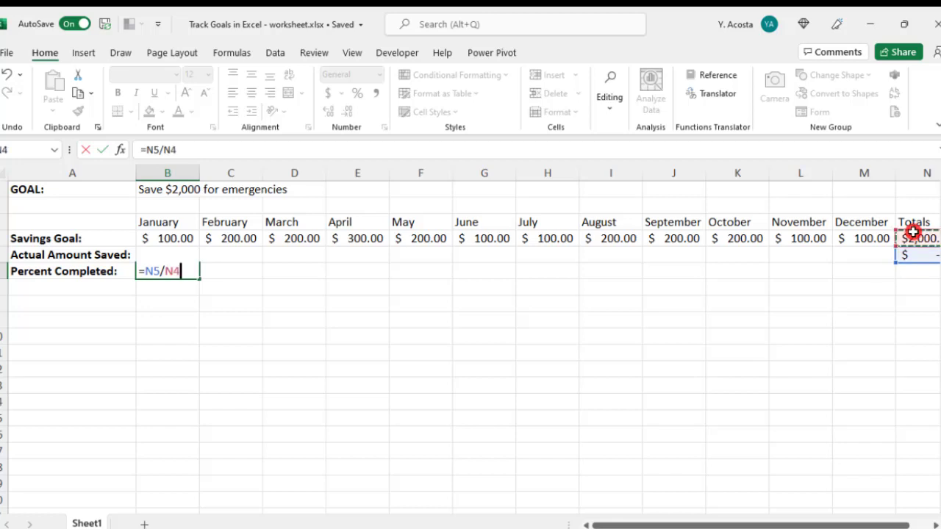
key(Return)
click(183, 272)
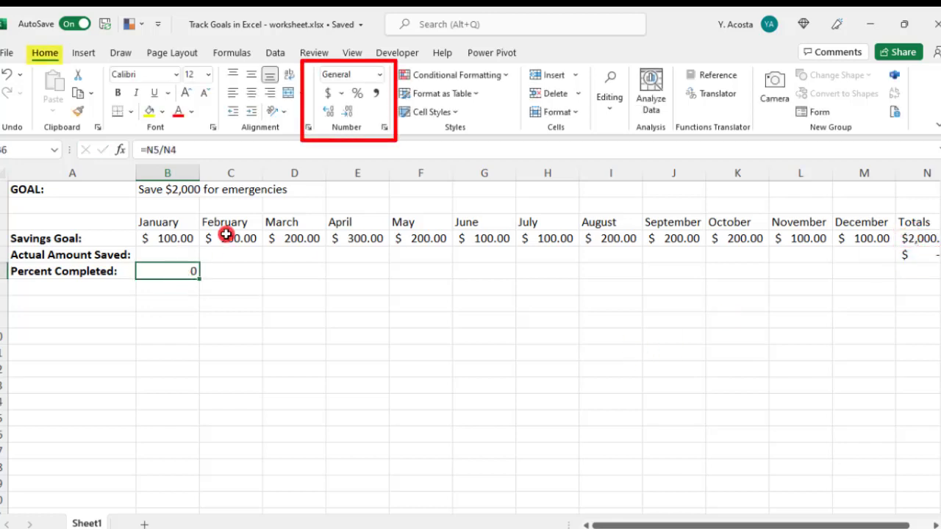
click(357, 93)
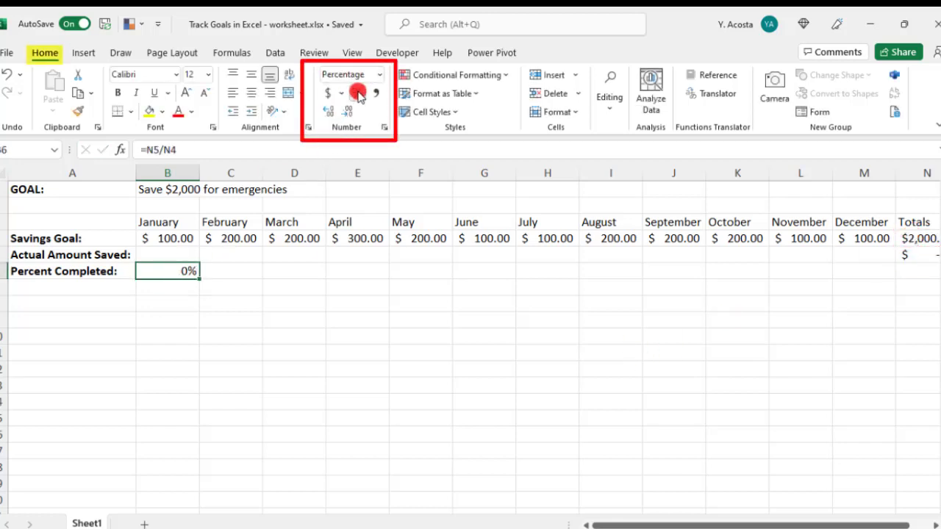
Enter January–May actual savings of 150, 150, 250, 400 and 200 in B5:F5
key(Up)
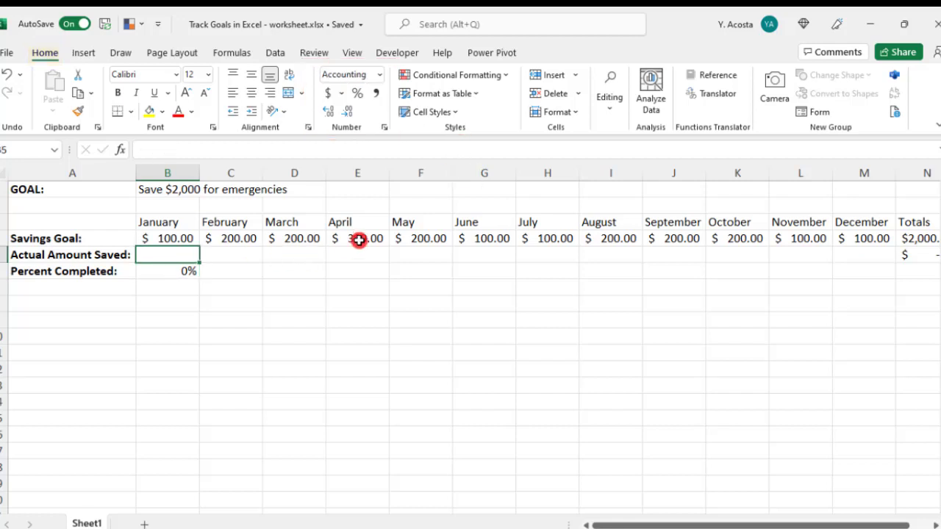
text(150)
key(Tab)
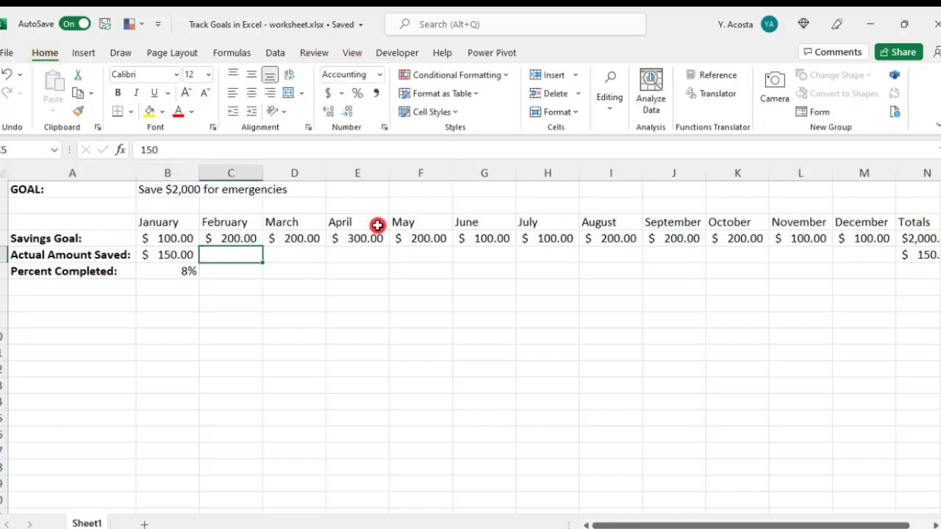
text(150)
key(Tab)
text(2)
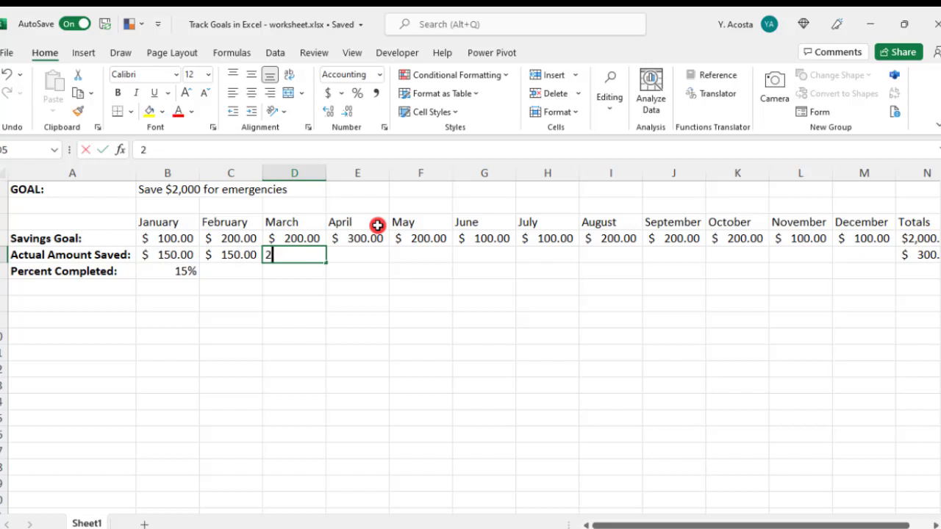
text(50)
key(Tab)
text(400)
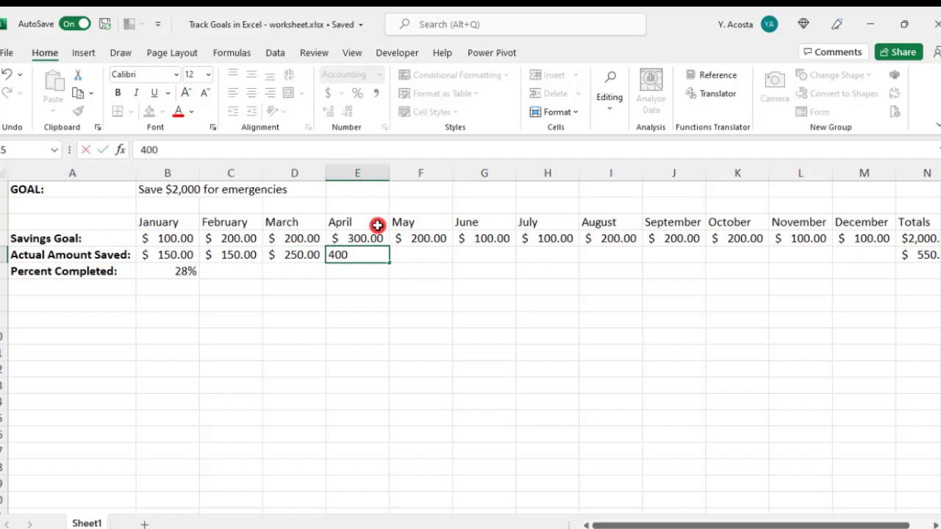
key(Tab)
text(200)
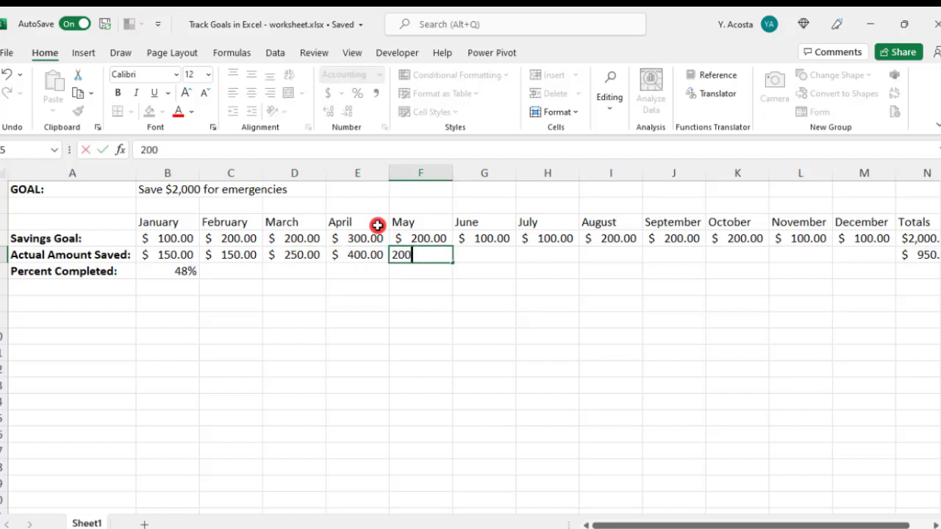
key(Tab)
key(Return)
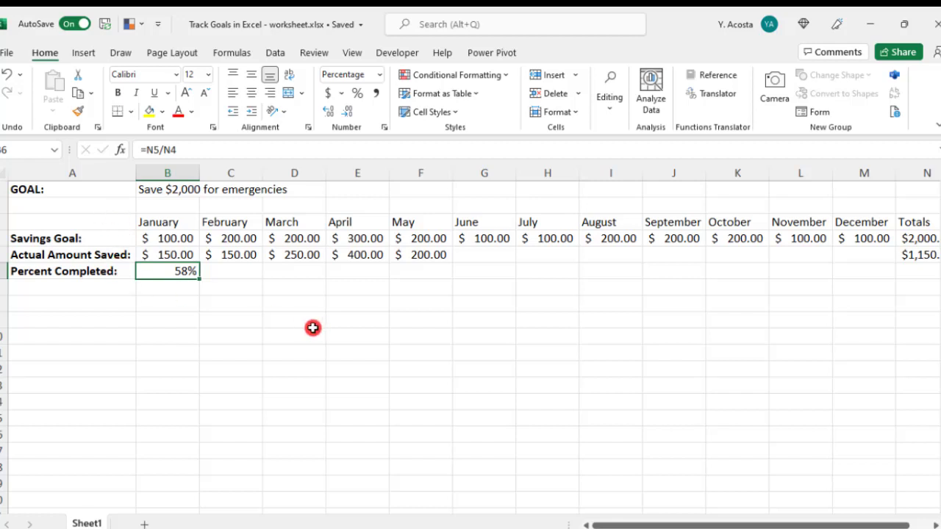
Select the row labels A4:A5 together with the totals N4:N5
click(110, 238)
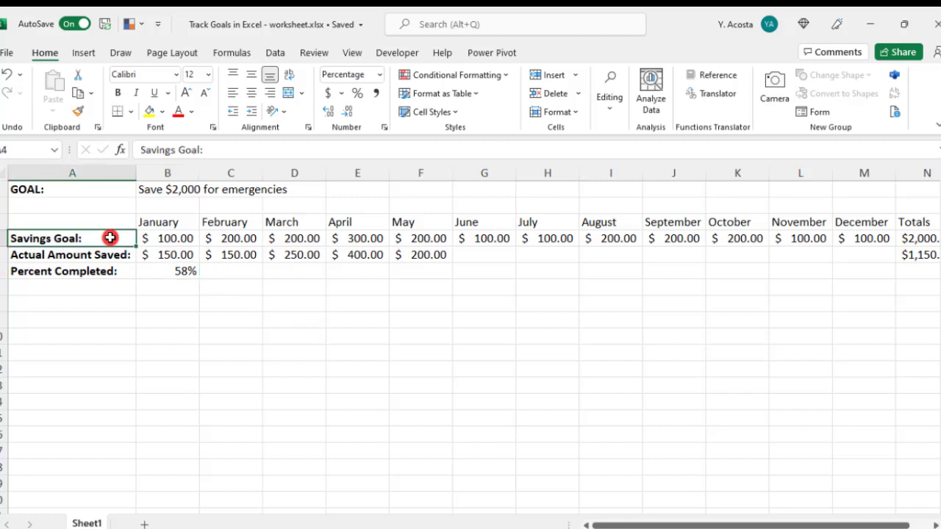
drag(110, 237, 108, 252)
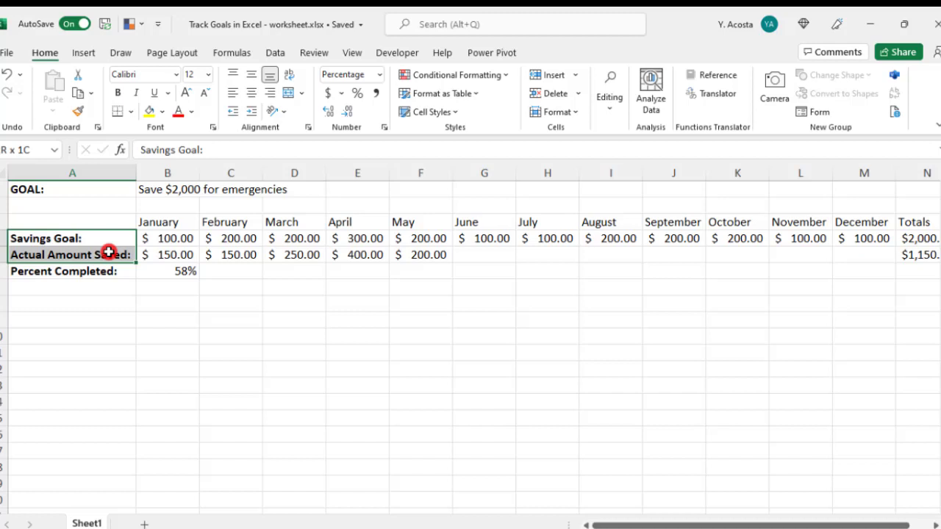
drag(109, 252, 110, 254)
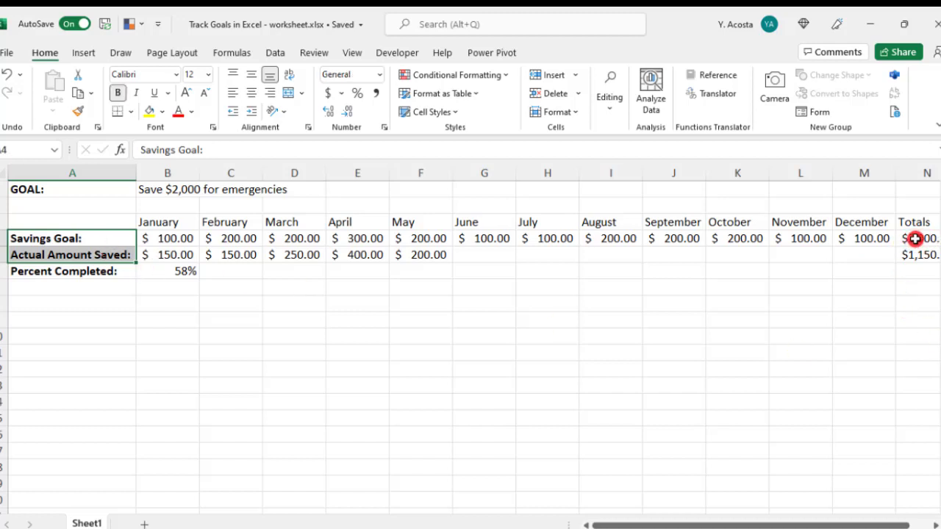
ctrl+click(914, 238)
drag(914, 238, 918, 255)
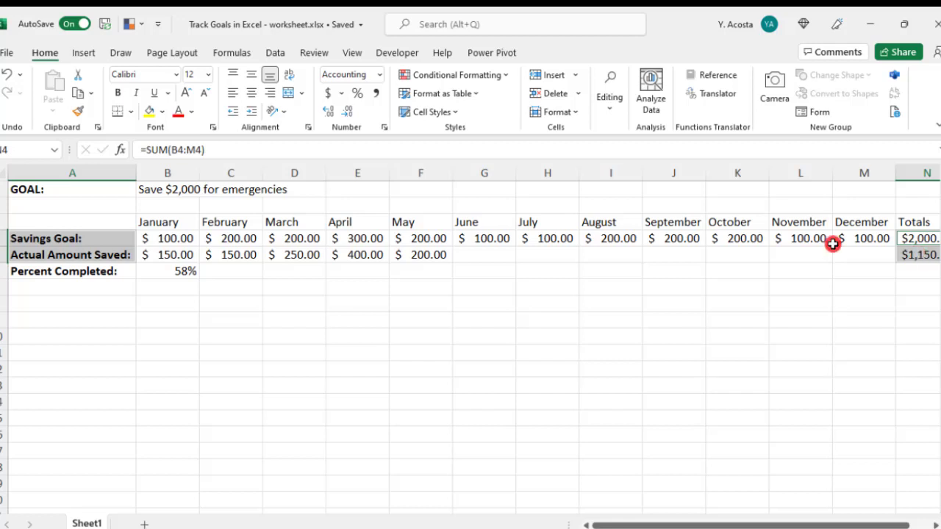
Insert the recommended Clustered Bar chart from the selected labels and totals
click(78, 55)
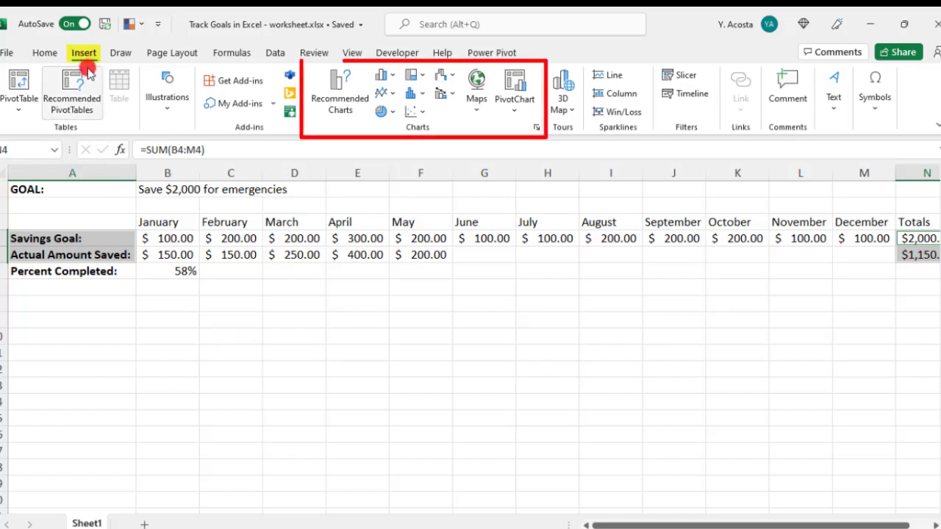
click(340, 118)
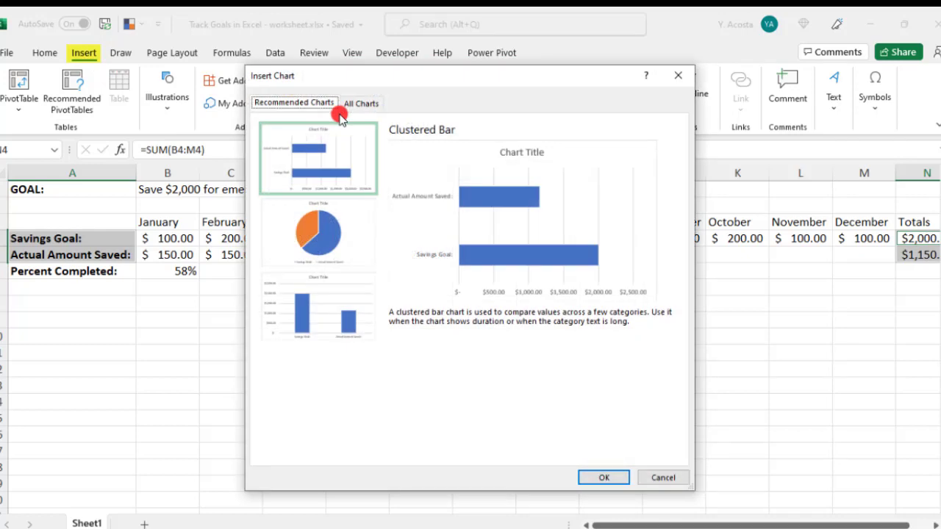
click(589, 478)
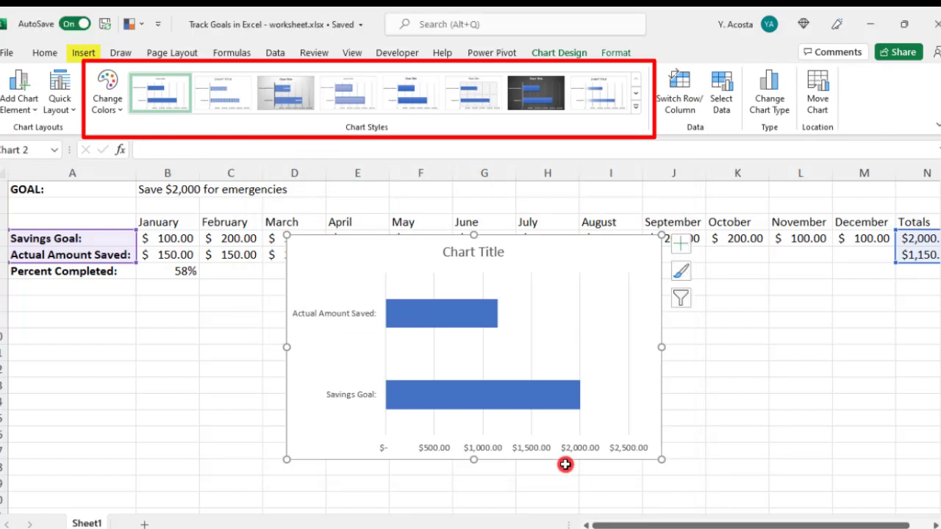
Apply the third chart style for a gradient background and dollar data labels on the bars
click(308, 90)
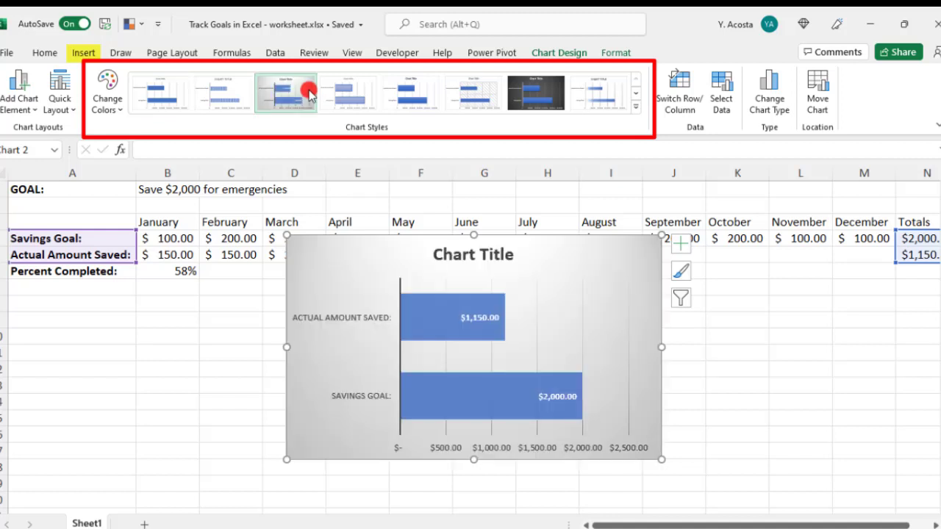